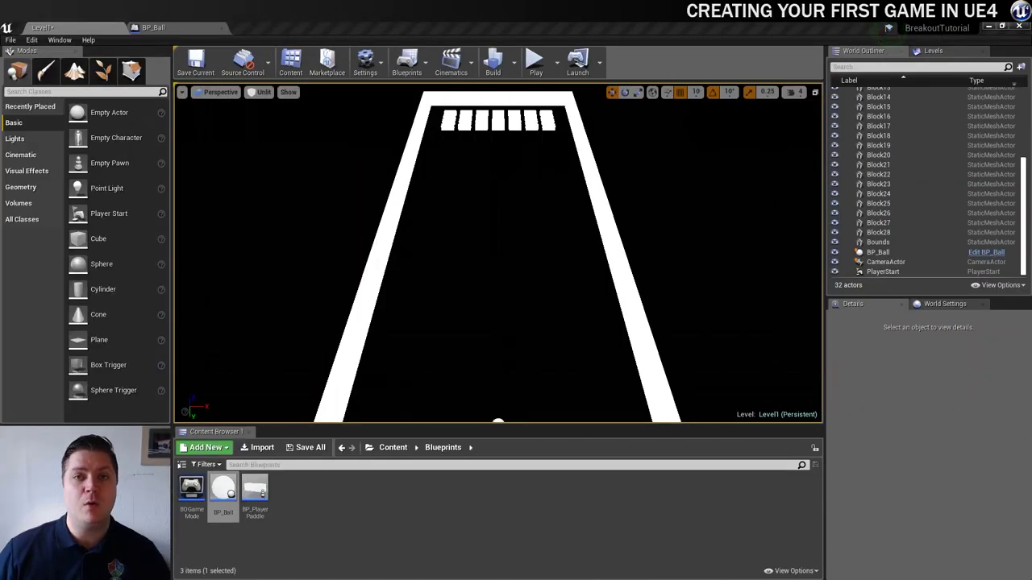
Step: Run a quick play-test of the level, then stop it and return to editing
{"action": "left_click", "coordinate": [534, 61]}
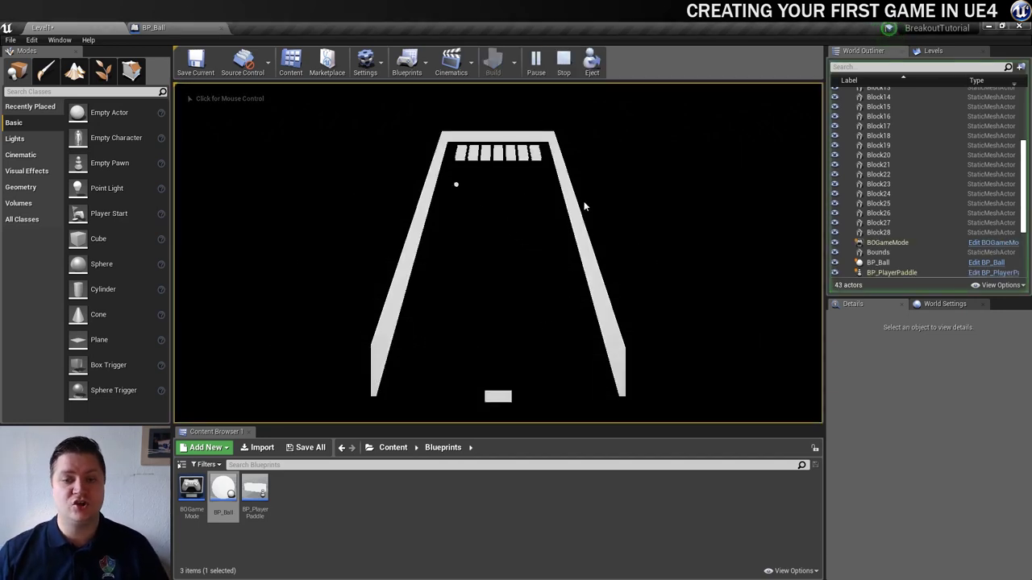
{"action": "left_click", "coordinate": [659, 354]}
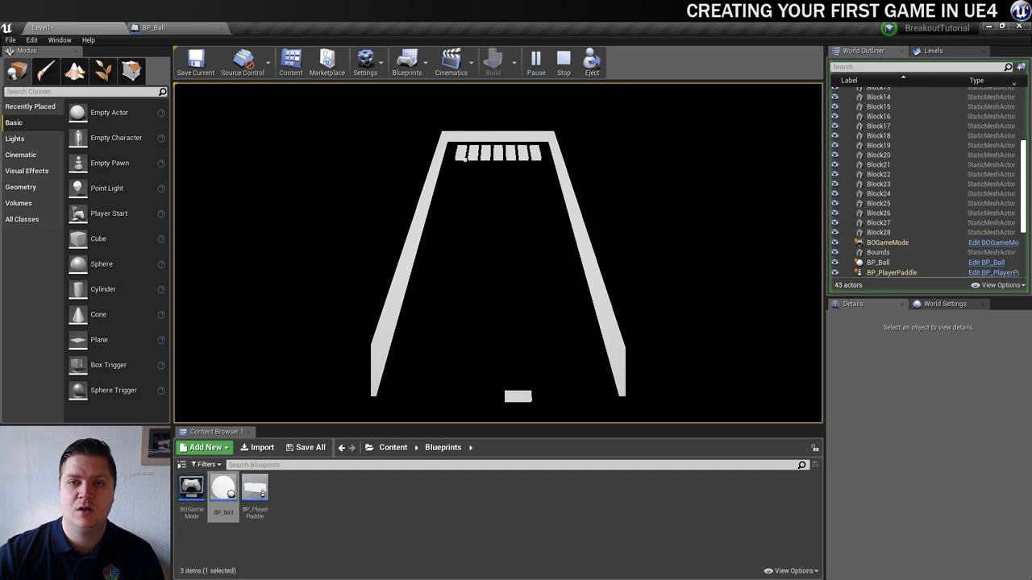
{"action": "key", "text": "Escape"}
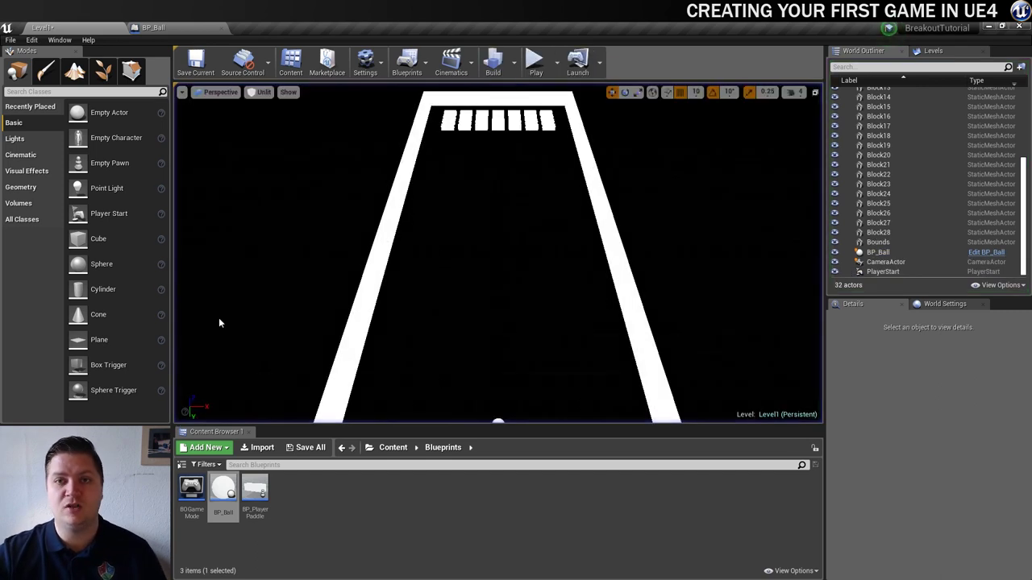
Step: In Content > Materials, create a PhysicalMaterial asset named PM_NoFriction
{"action": "left_click", "coordinate": [395, 448]}
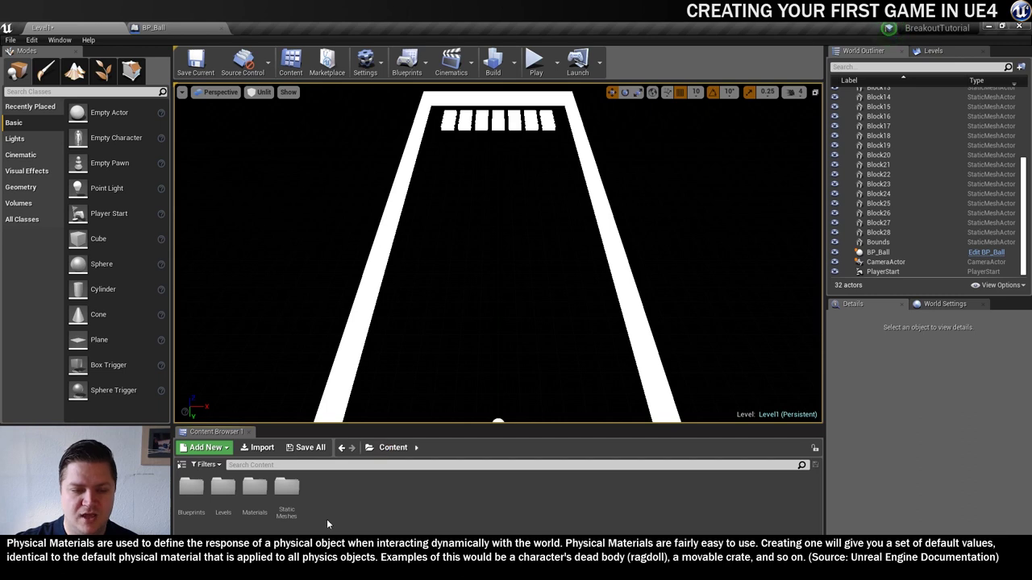
{"action": "double_click", "coordinate": [252, 489]}
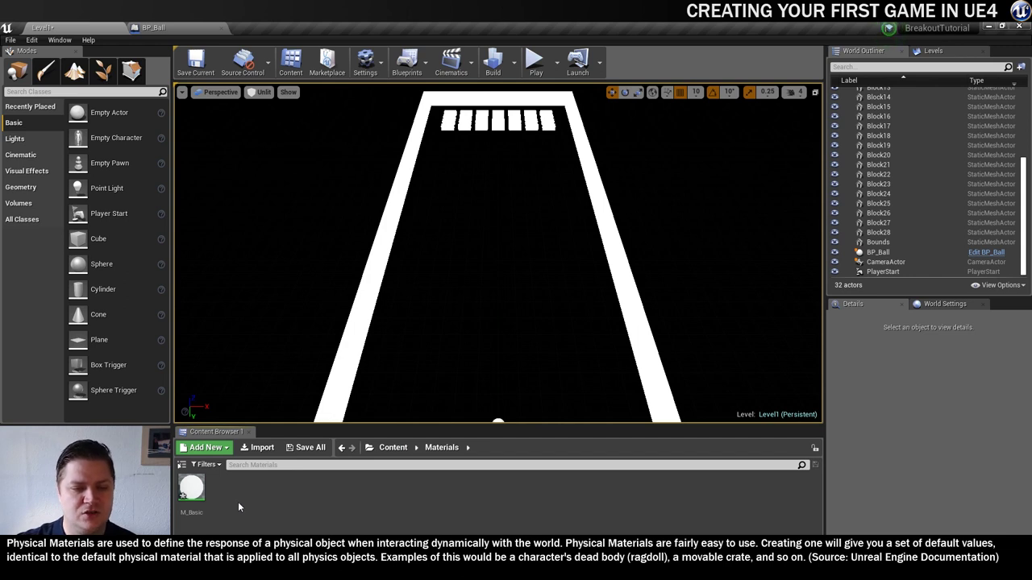
{"action": "right_click", "coordinate": [238, 498]}
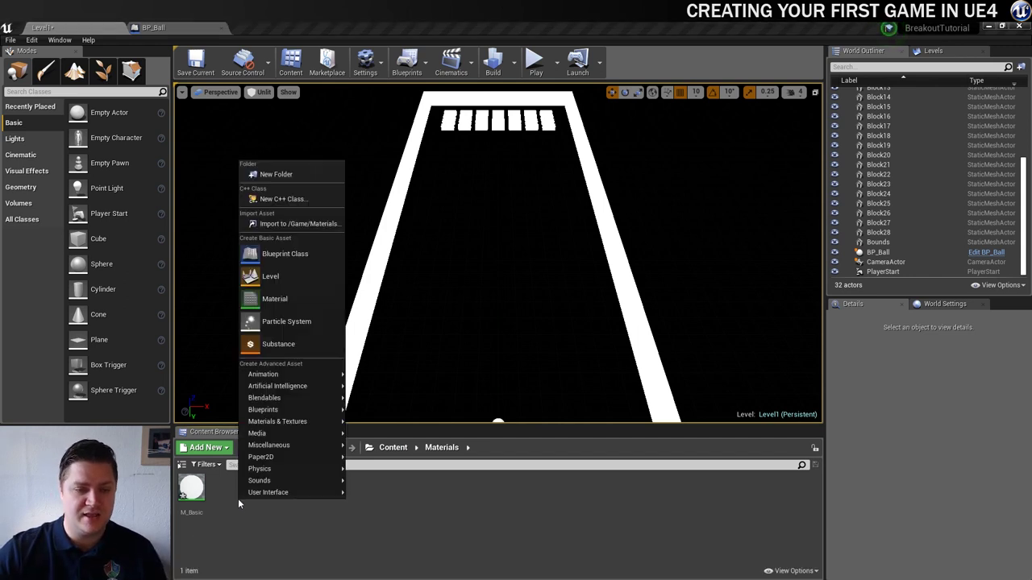
{"action": "mouse_move", "coordinate": [266, 471]}
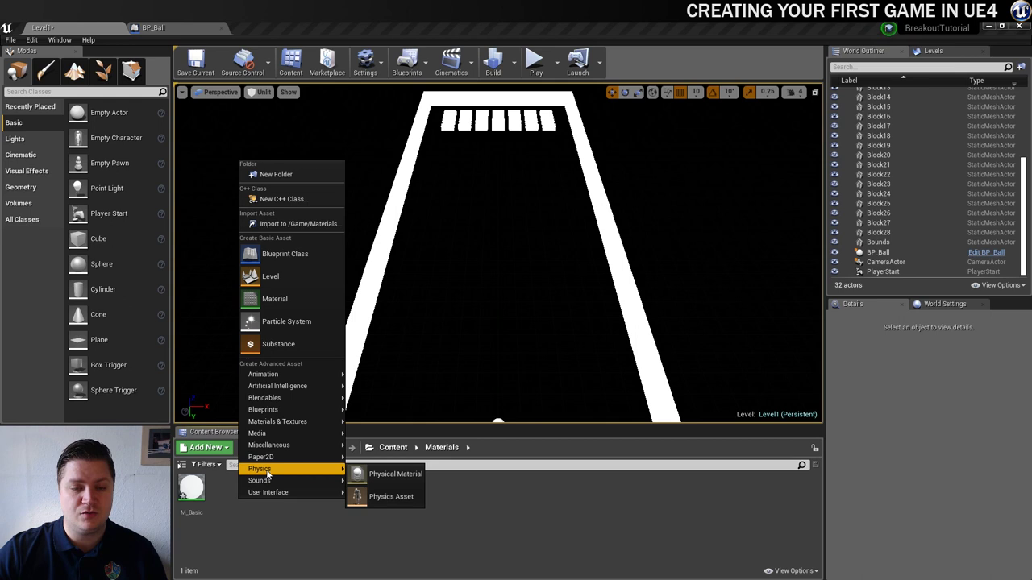
{"action": "left_click", "coordinate": [392, 475]}
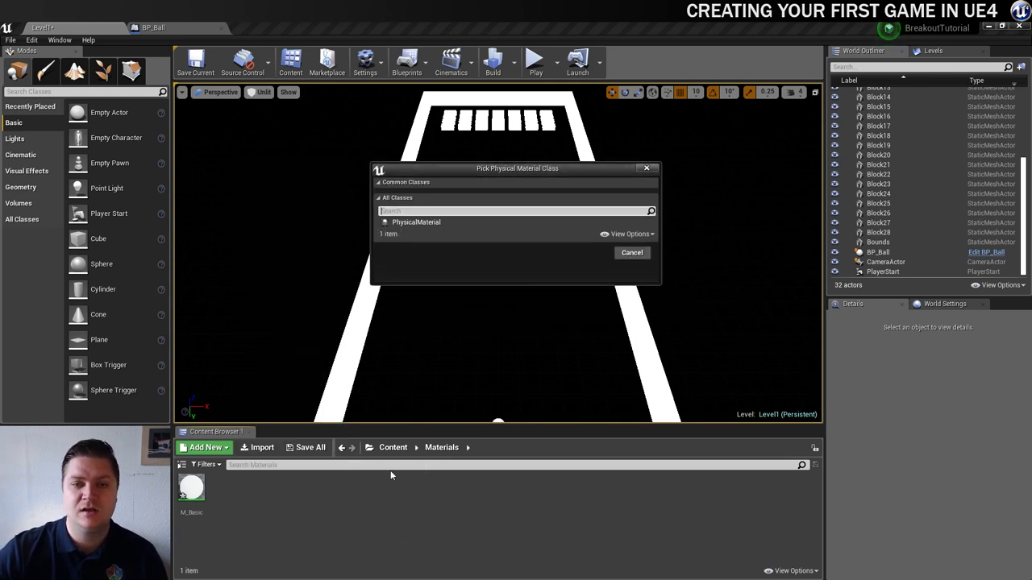
{"action": "left_click_drag", "start_coordinate": [479, 171], "coordinate": [412, 129]}
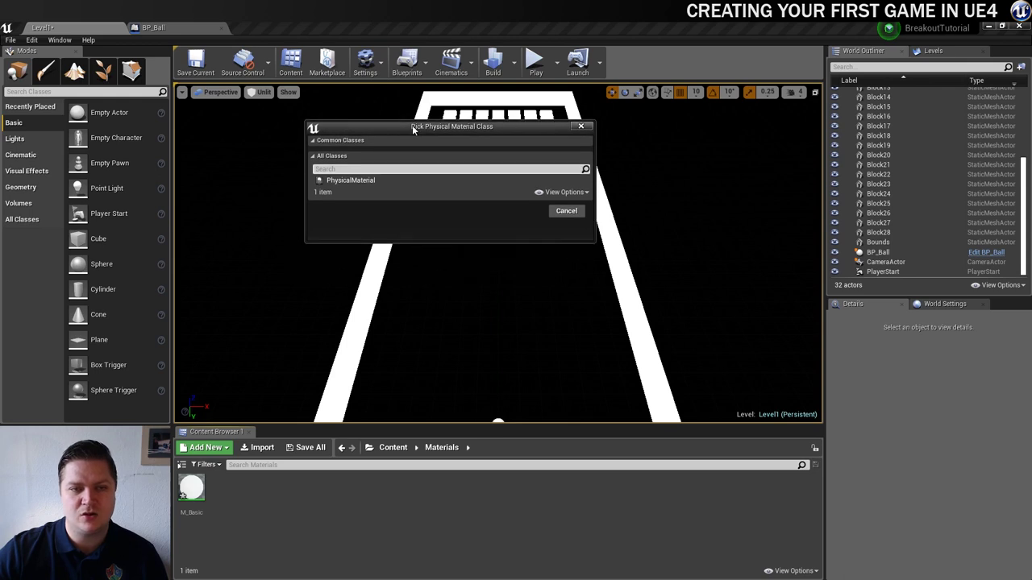
{"action": "left_click", "coordinate": [347, 182]}
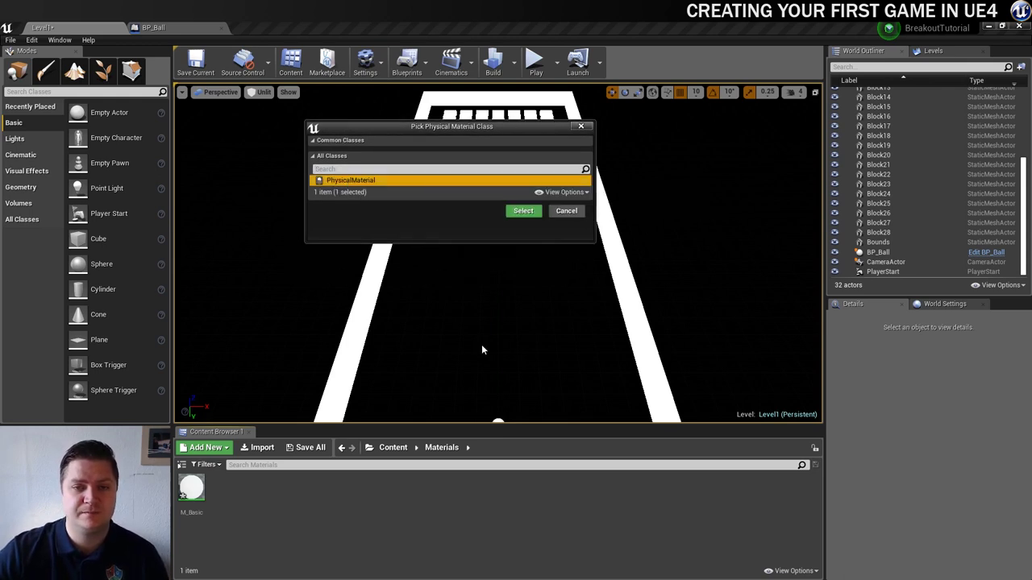
{"action": "left_click", "coordinate": [523, 211]}
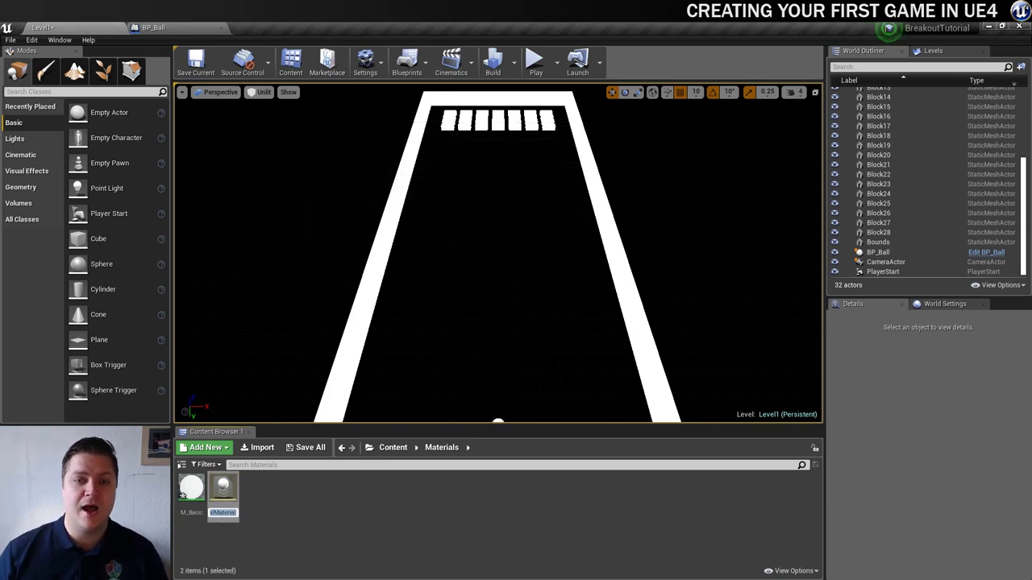
{"action": "type", "text": "PM"}
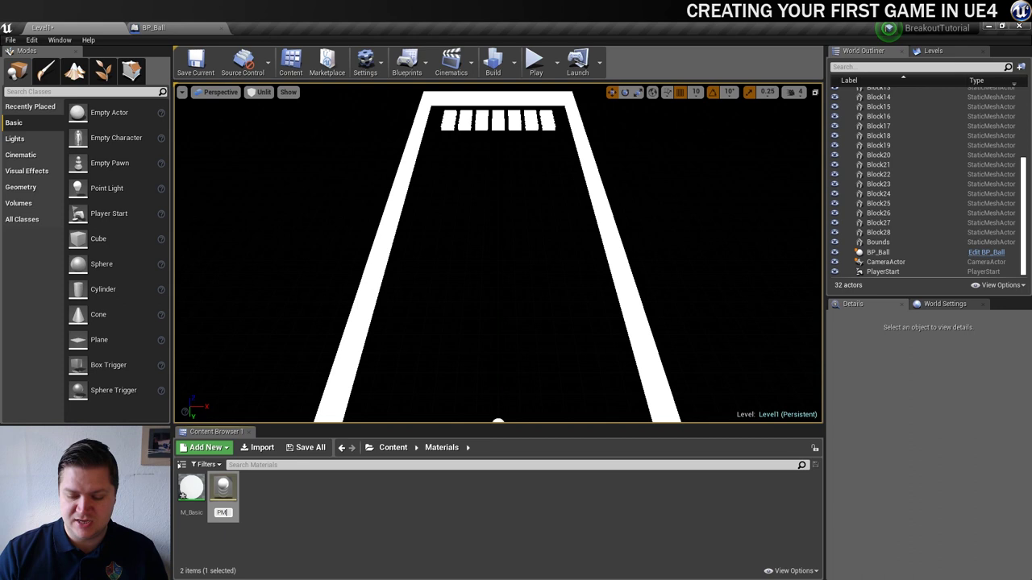
{"action": "type", "text": "_"}
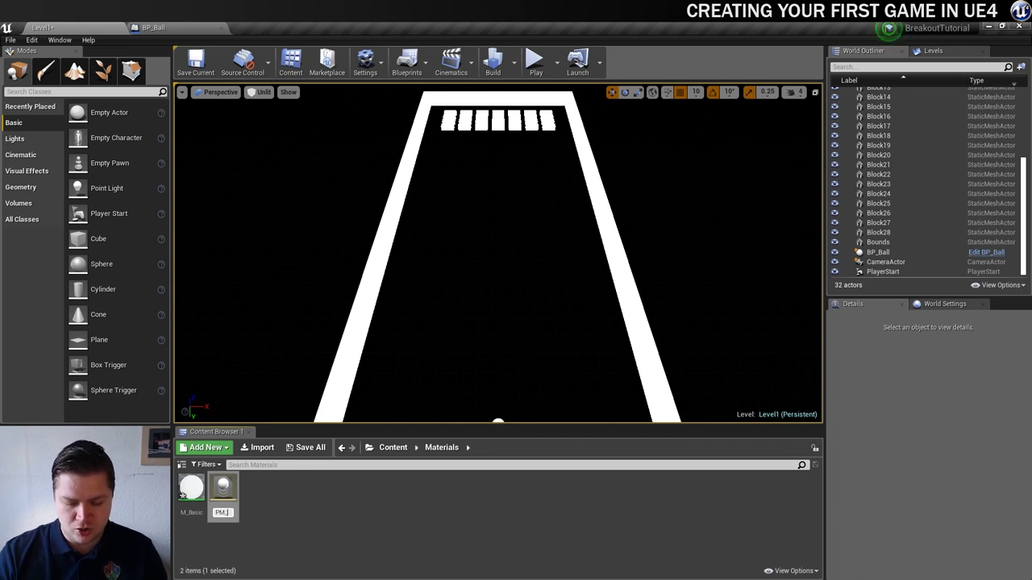
{"action": "type", "text": "BallNoFric"}
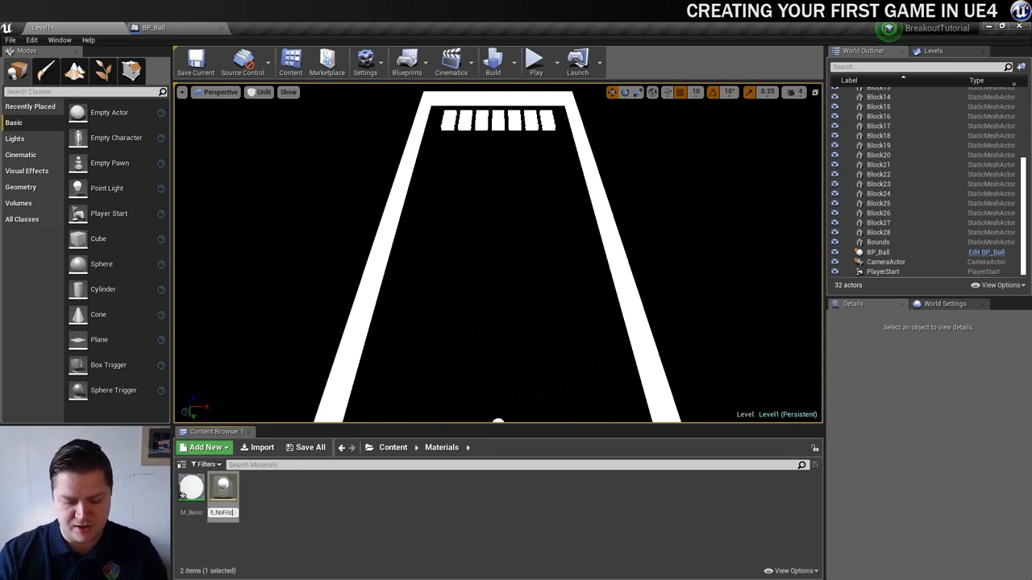
{"action": "type", "text": "tion"}
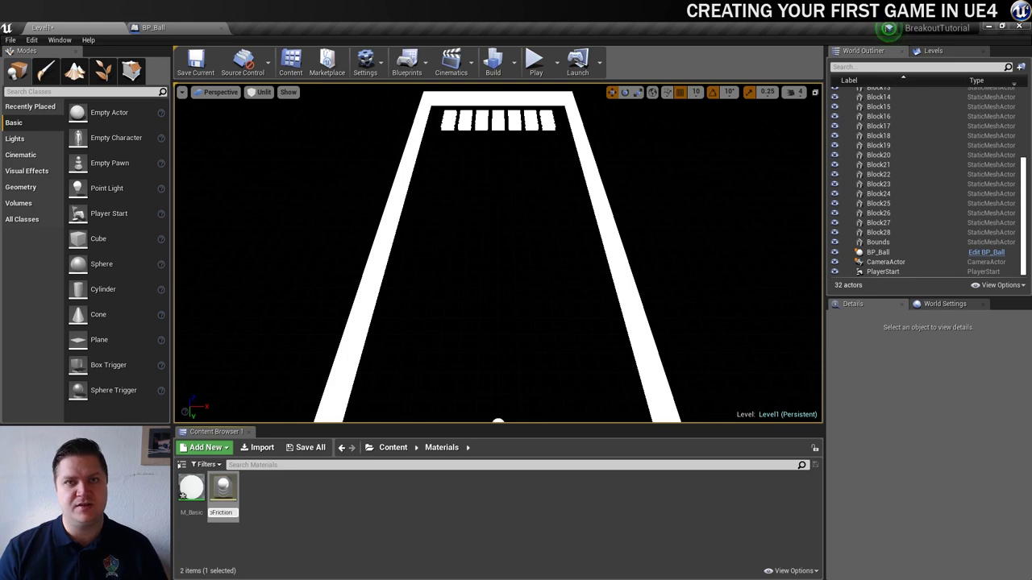
{"action": "key", "text": "Return"}
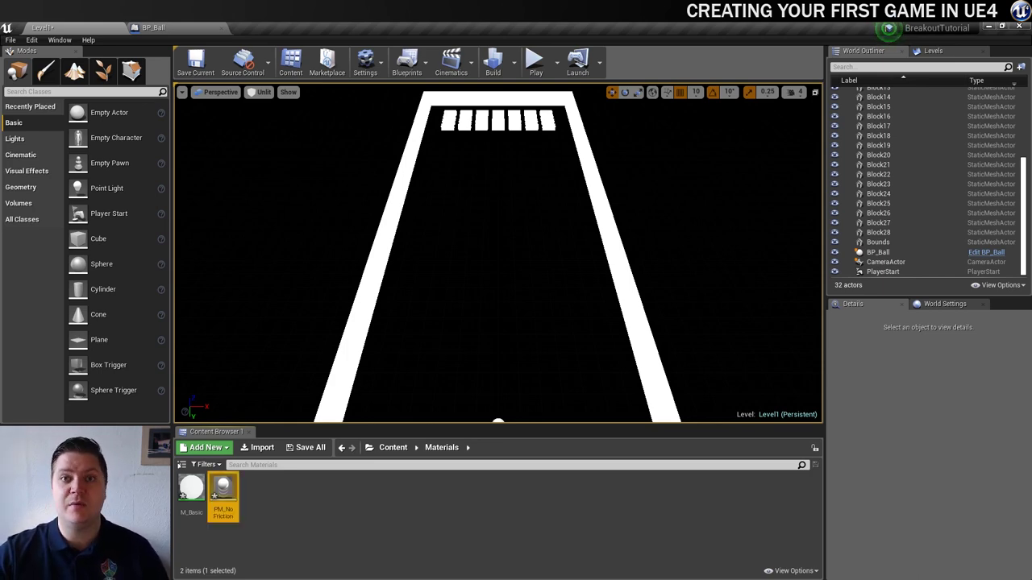
Step: Open PM_NoFriction and set its Friction to 0.0
{"action": "double_click", "coordinate": [219, 486]}
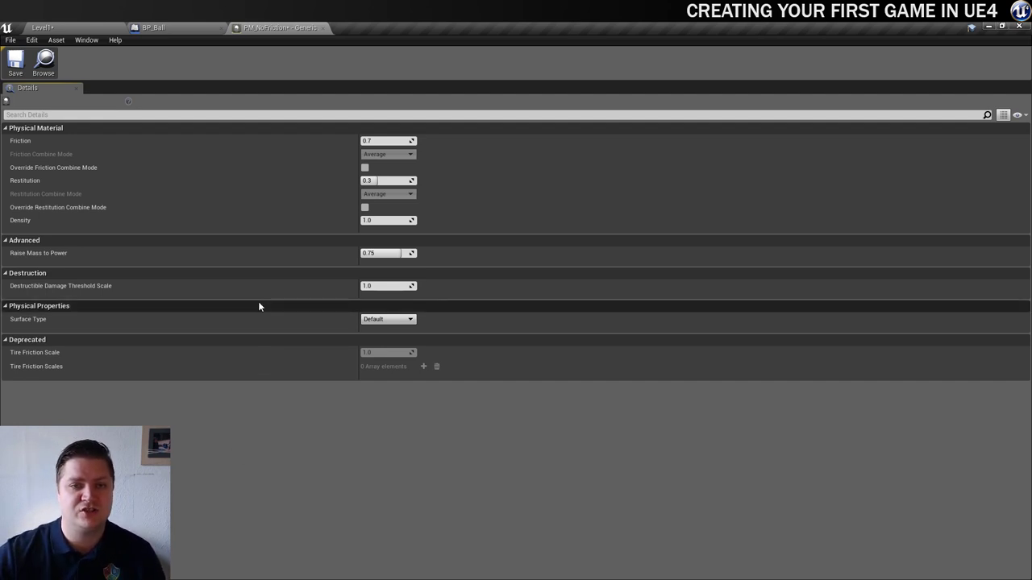
{"action": "left_click", "coordinate": [376, 141]}
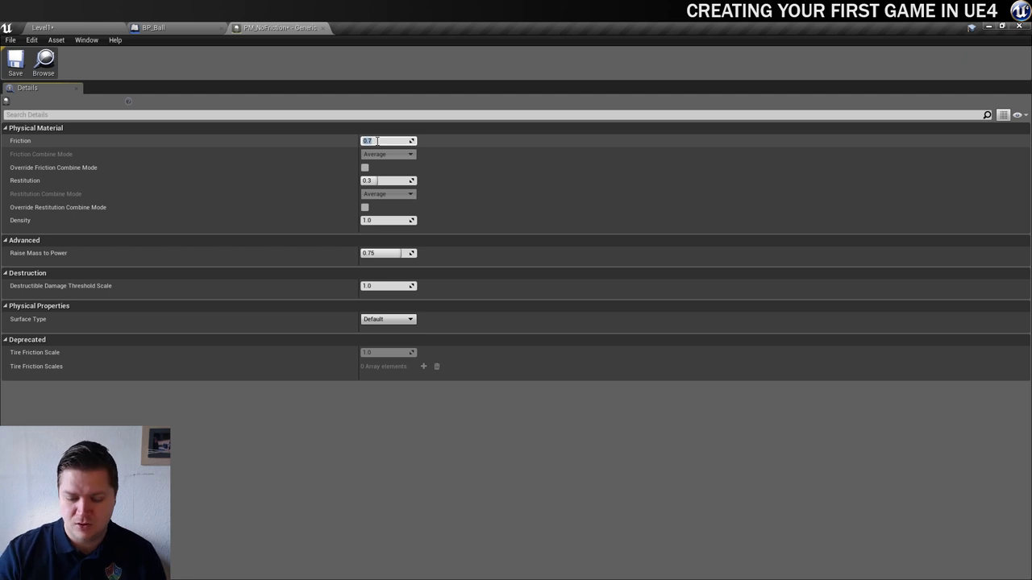
{"action": "type", "text": "0"}
{"action": "key", "text": "Return"}
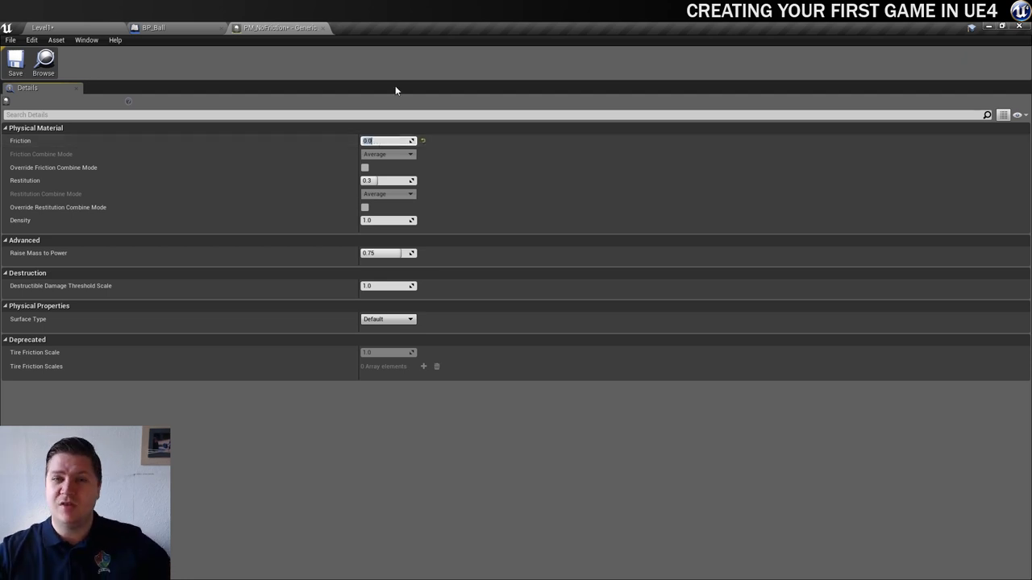
Step: Set Restitution to 1.0 and save the PM_NoFriction asset
{"action": "mouse_move", "coordinate": [21, 186]}
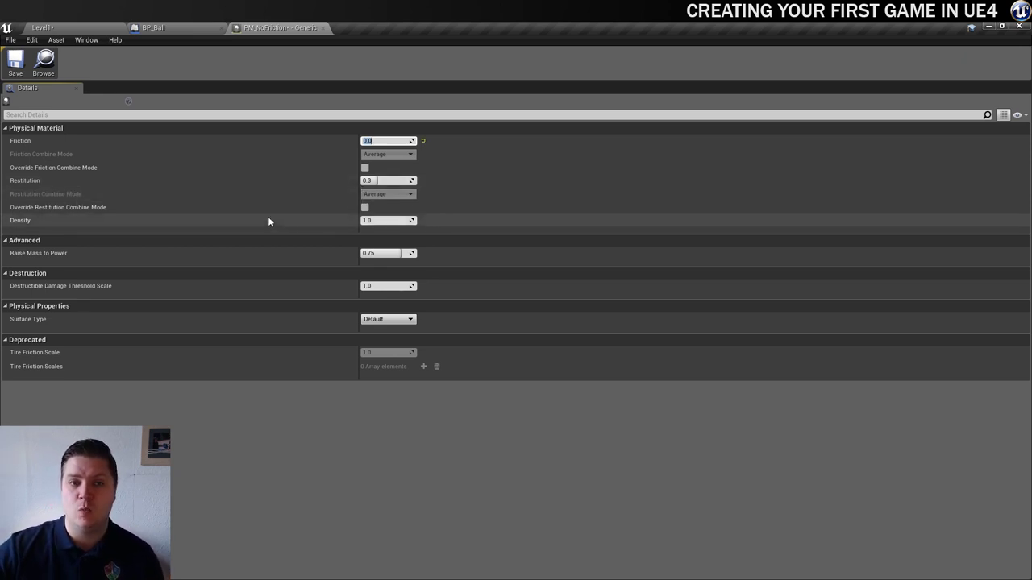
{"action": "left_click", "coordinate": [367, 181]}
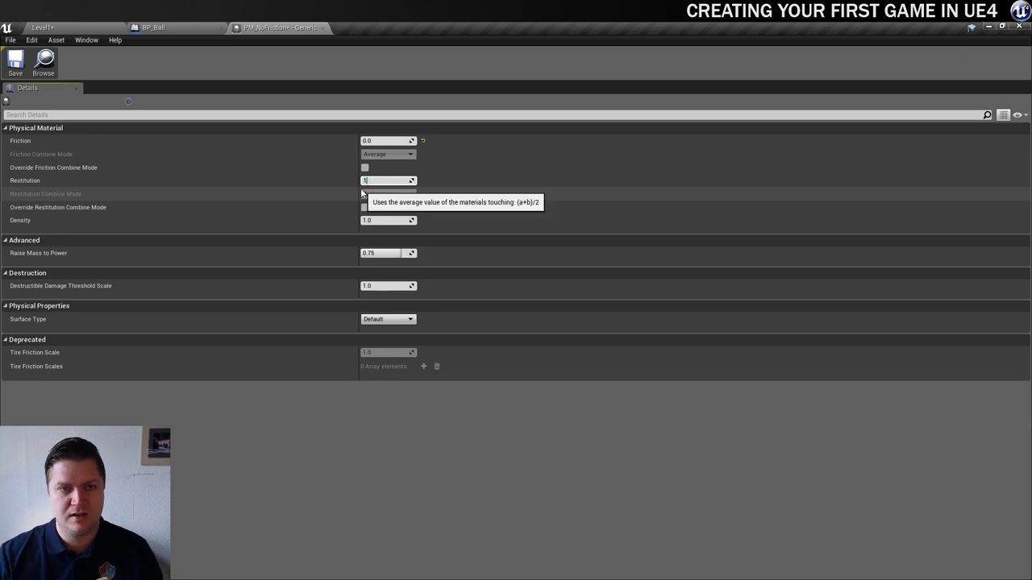
{"action": "type", "text": "1.0"}
{"action": "key", "text": "Return"}
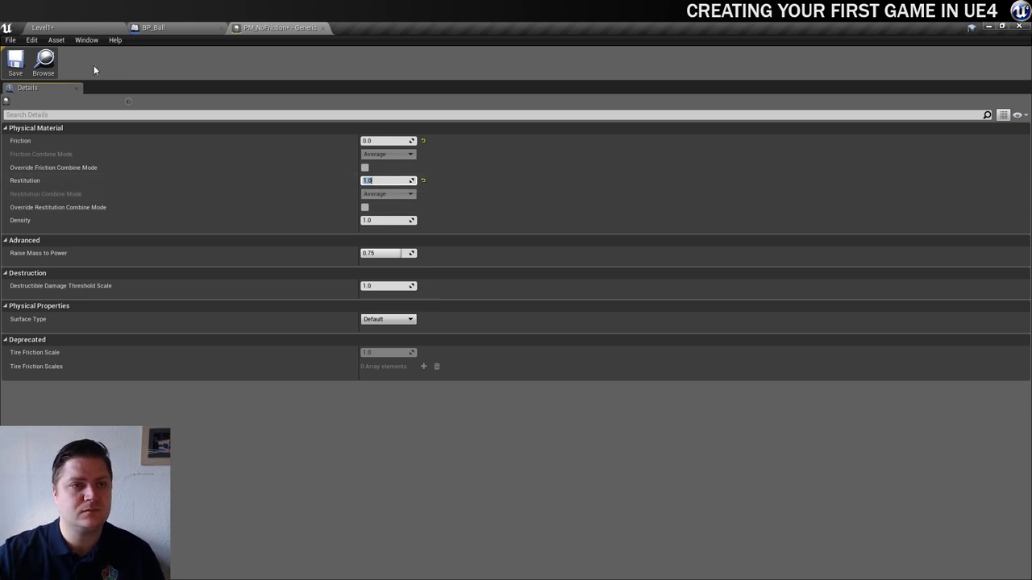
{"action": "left_click", "coordinate": [13, 61]}
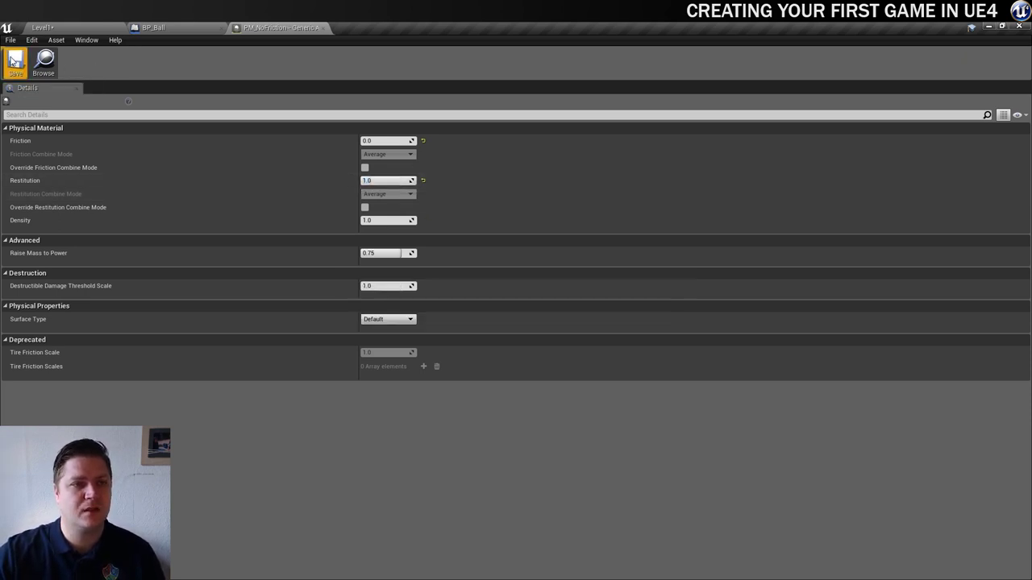
{"action": "left_click", "coordinate": [324, 28]}
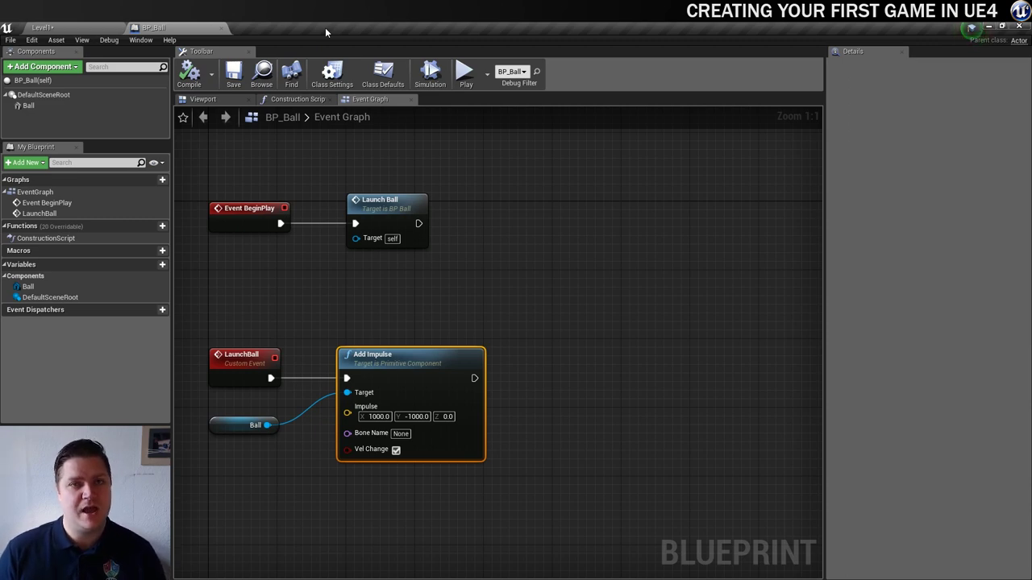
{"action": "left_click", "coordinate": [40, 106]}
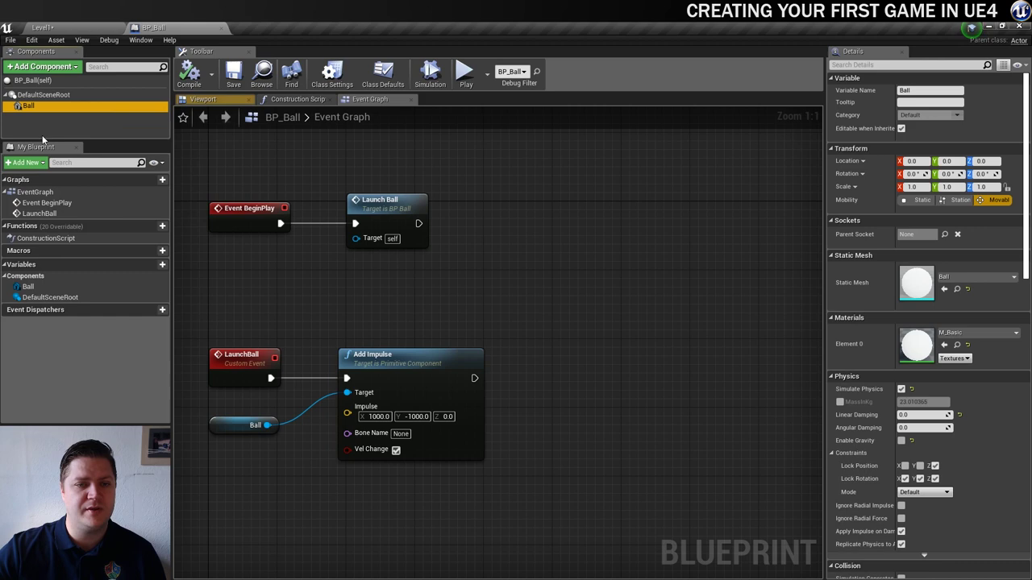
{"action": "scroll", "coordinate": [874, 255], "scroll_direction": "down", "scroll_amount": 2}
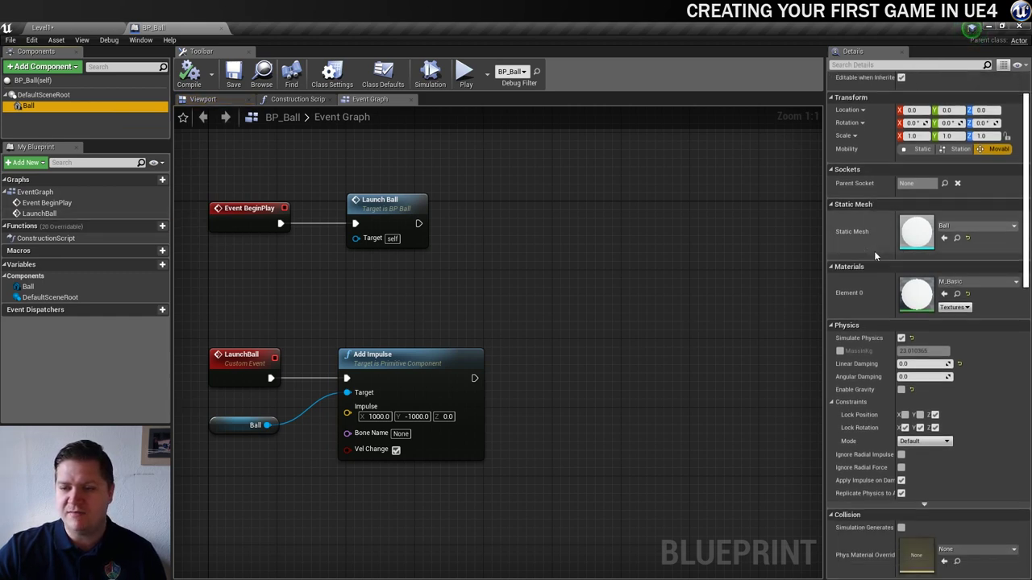
{"action": "scroll", "coordinate": [873, 250], "scroll_direction": "down", "scroll_amount": 6}
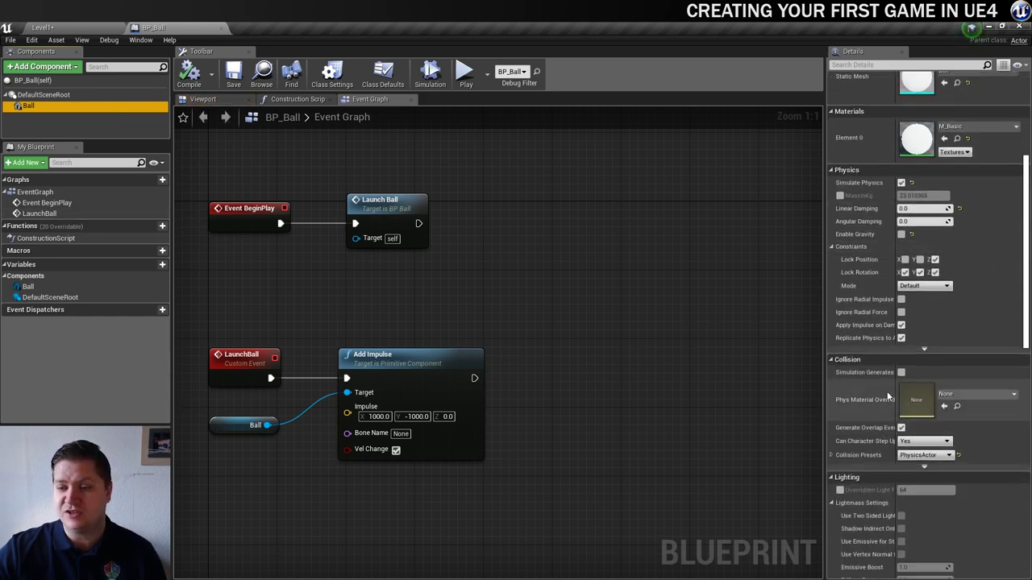
{"action": "left_click", "coordinate": [975, 393]}
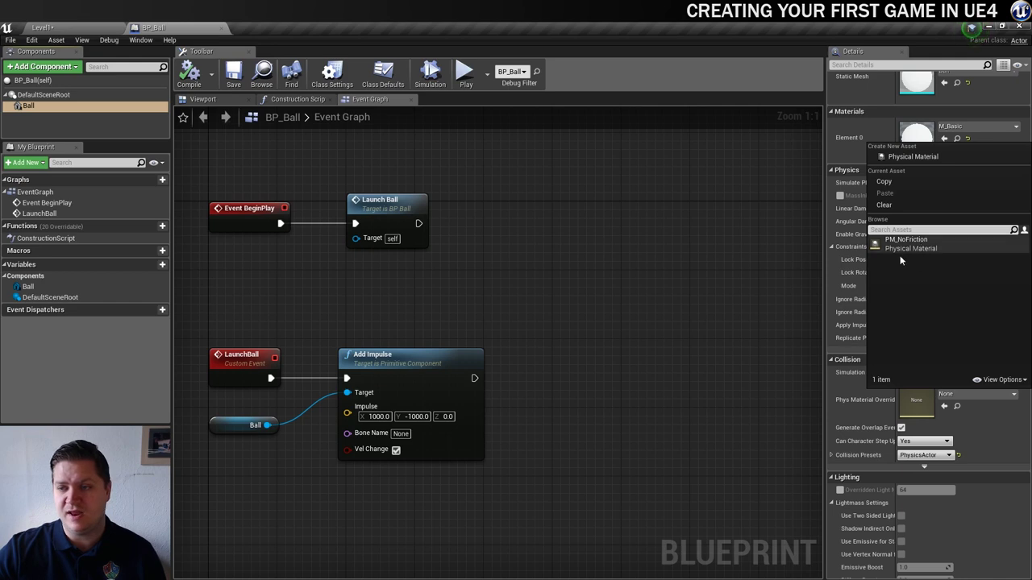
{"action": "left_click", "coordinate": [737, 294]}
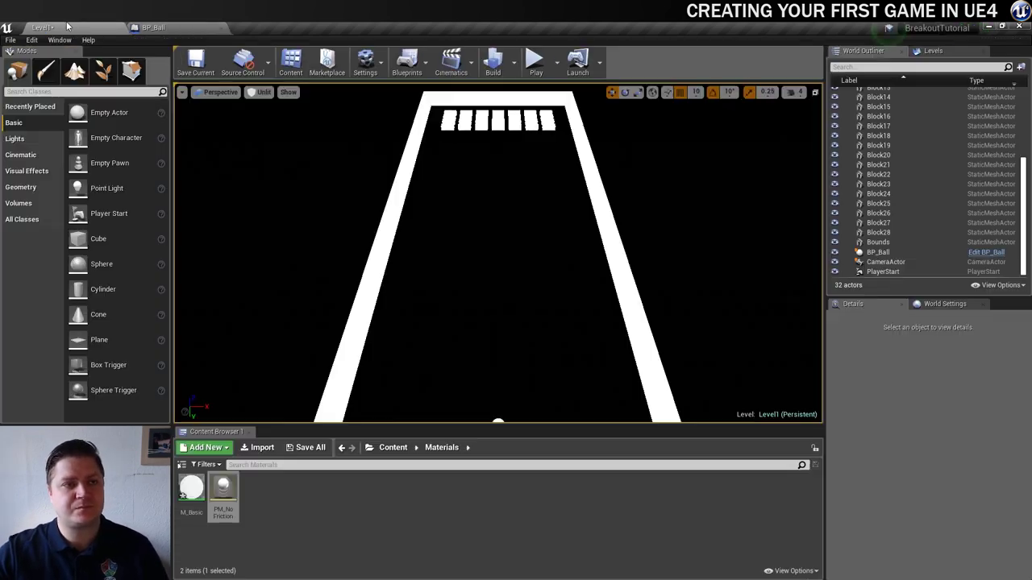
Step: From Level1, open M_Basic and set its Phys Material to PM_NoFriction
{"action": "left_click", "coordinate": [68, 26]}
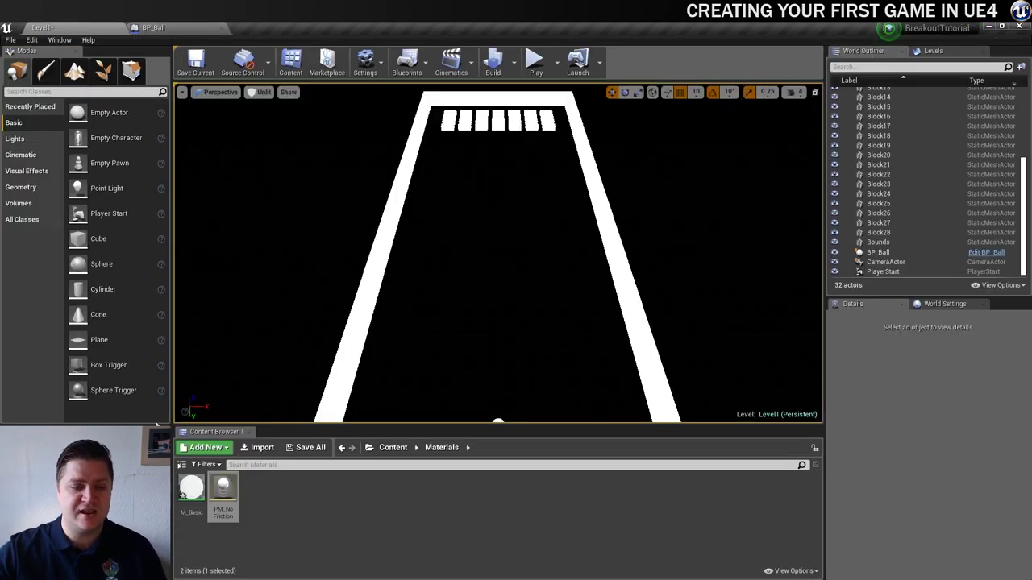
{"action": "double_click", "coordinate": [199, 485]}
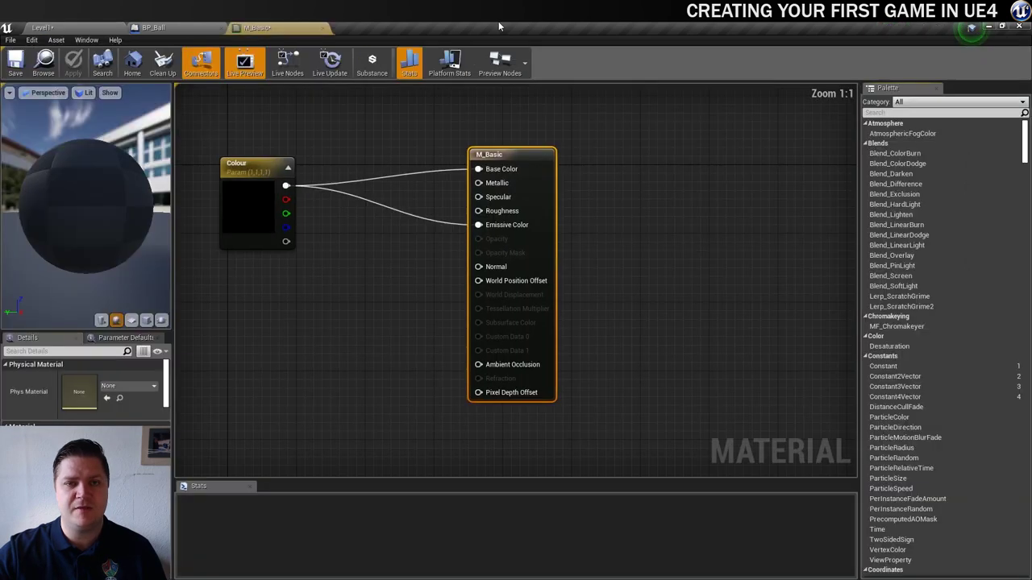
{"action": "right_click_drag", "start_coordinate": [302, 316], "coordinate": [501, 317]}
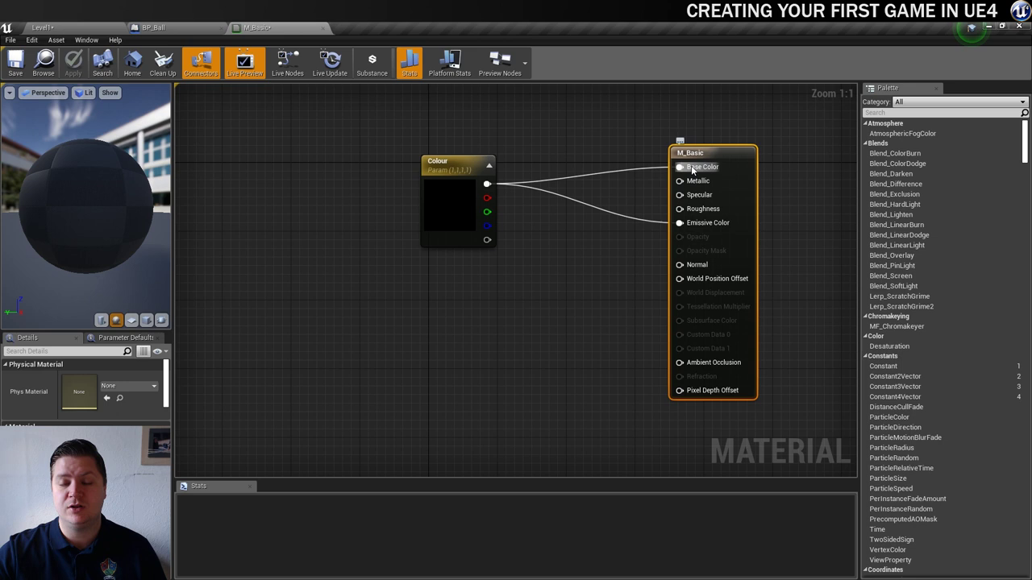
{"action": "left_click", "coordinate": [121, 387]}
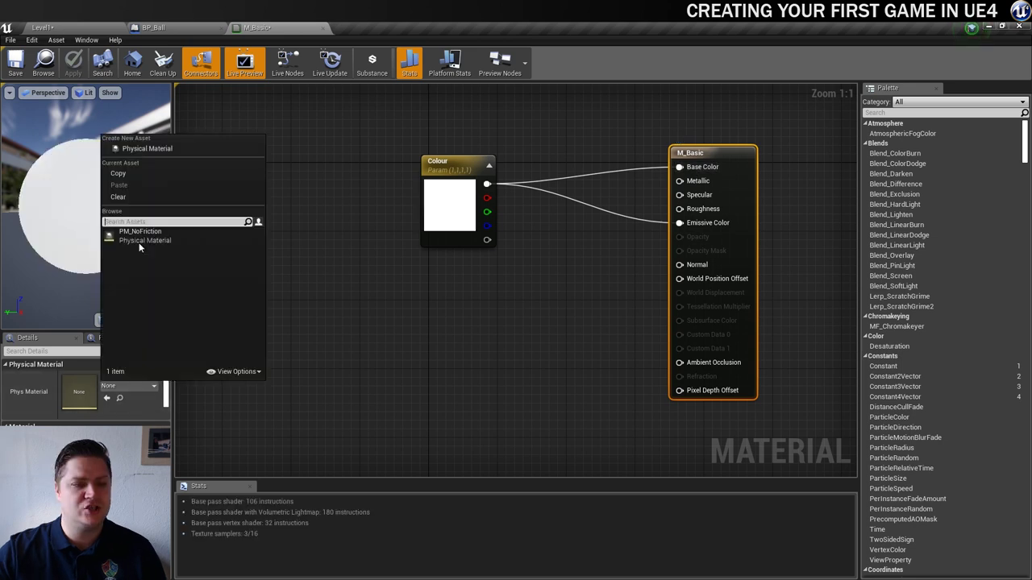
{"action": "left_click", "coordinate": [139, 241]}
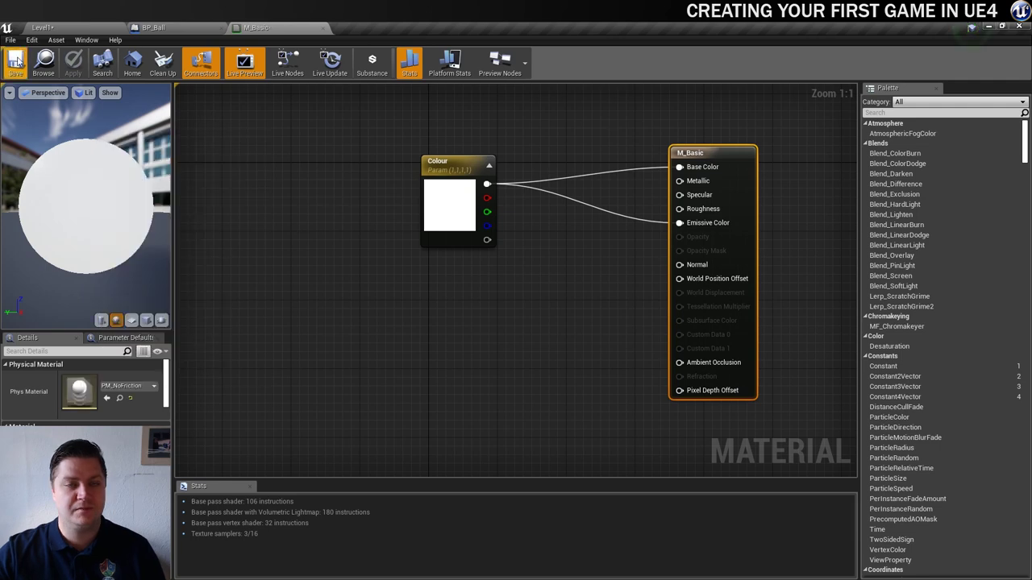
Step: Save M_Basic, return to Level1, and play-test the Breakout level with mouse control
{"action": "left_click", "coordinate": [15, 61]}
{"action": "left_click", "coordinate": [42, 27]}
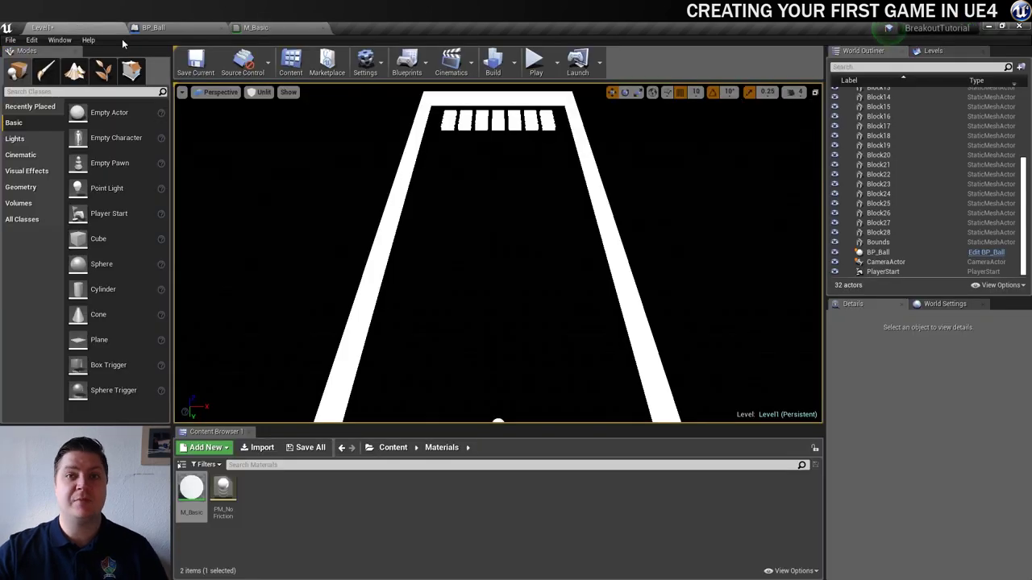
{"action": "left_click", "coordinate": [534, 61]}
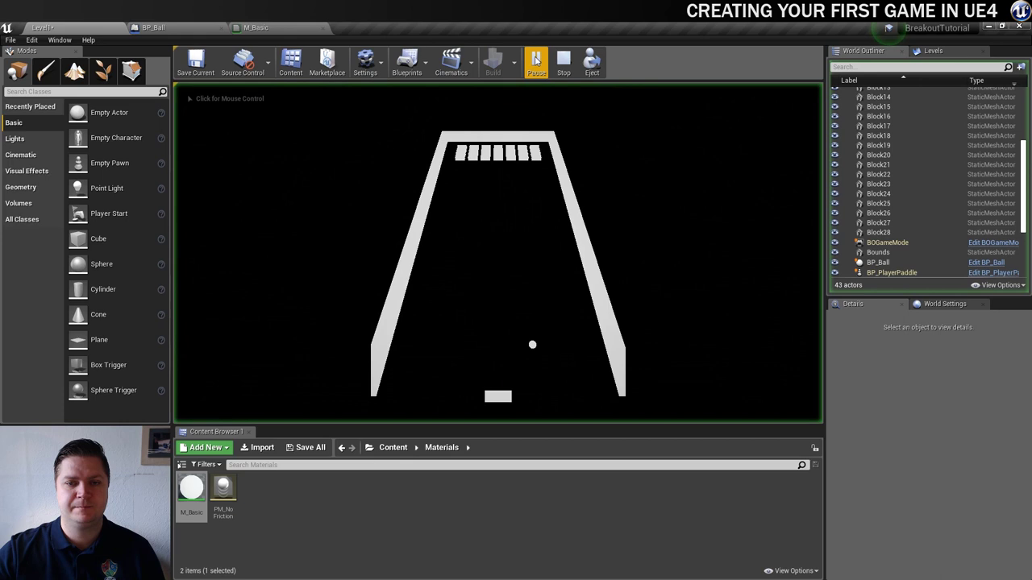
{"action": "left_click", "coordinate": [560, 132]}
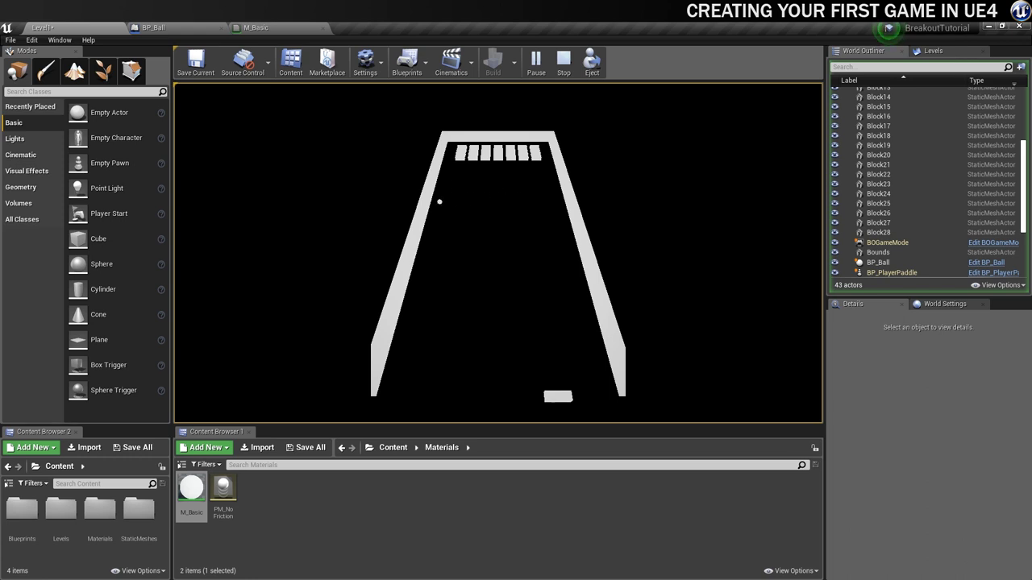
{"action": "key", "text": "shift+F1"}
Step: Capture game input and steer the paddle left and right with A/D to return the ball
{"action": "left_click", "coordinate": [721, 211]}
{"action": "key", "text": "a"}
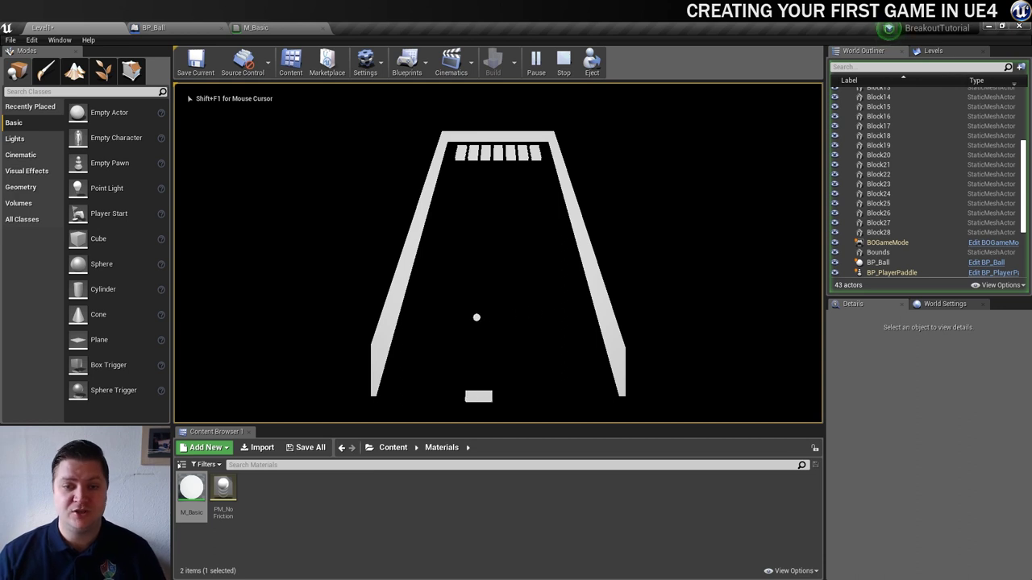
{"action": "key", "text": "d"}
{"action": "key", "text": "a"}
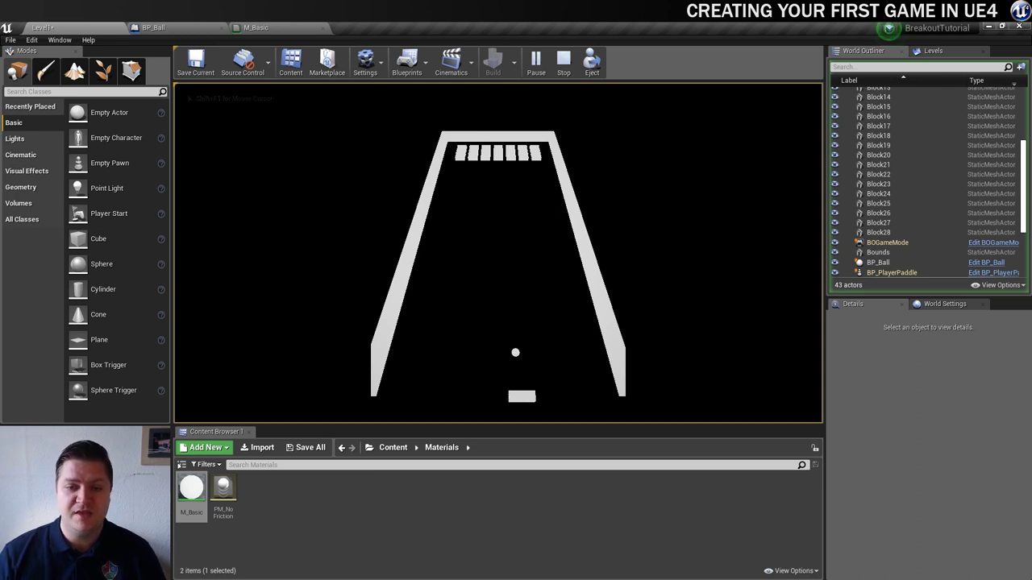
{"action": "key", "text": "d"}
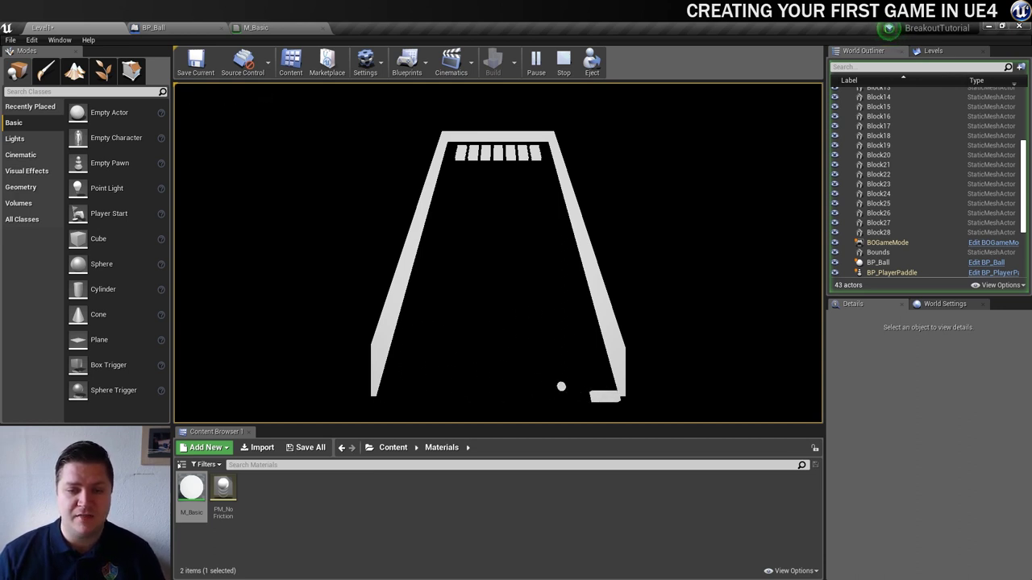
{"action": "key", "text": "a"}
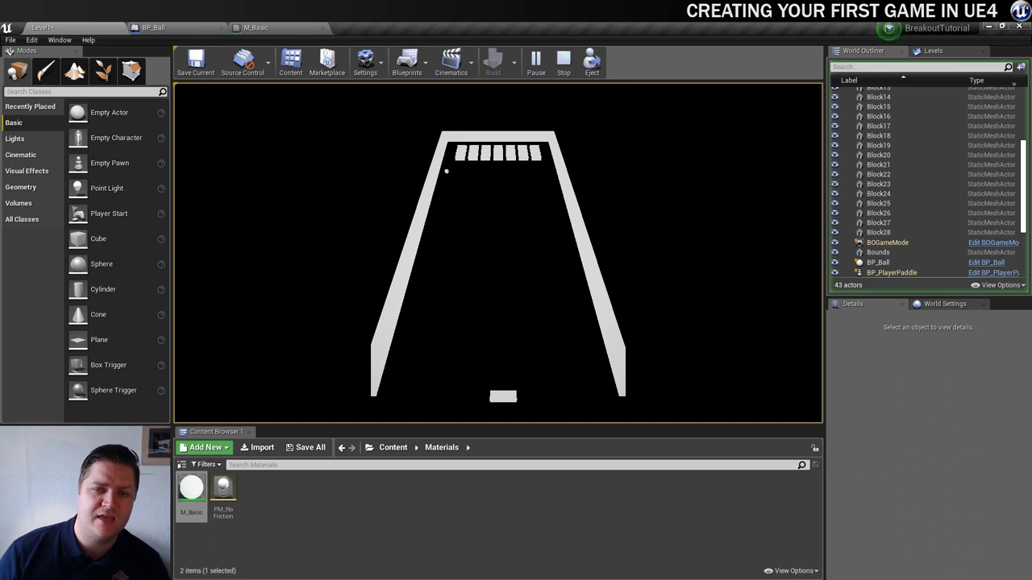
{"action": "key", "text": "a"}
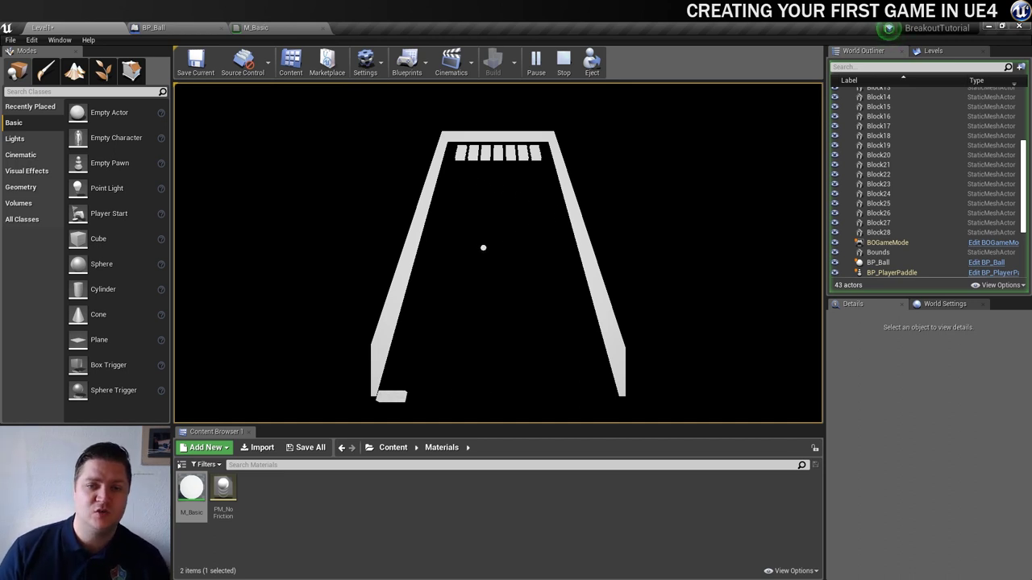
{"action": "key", "text": "d"}
{"action": "key", "text": "d"}
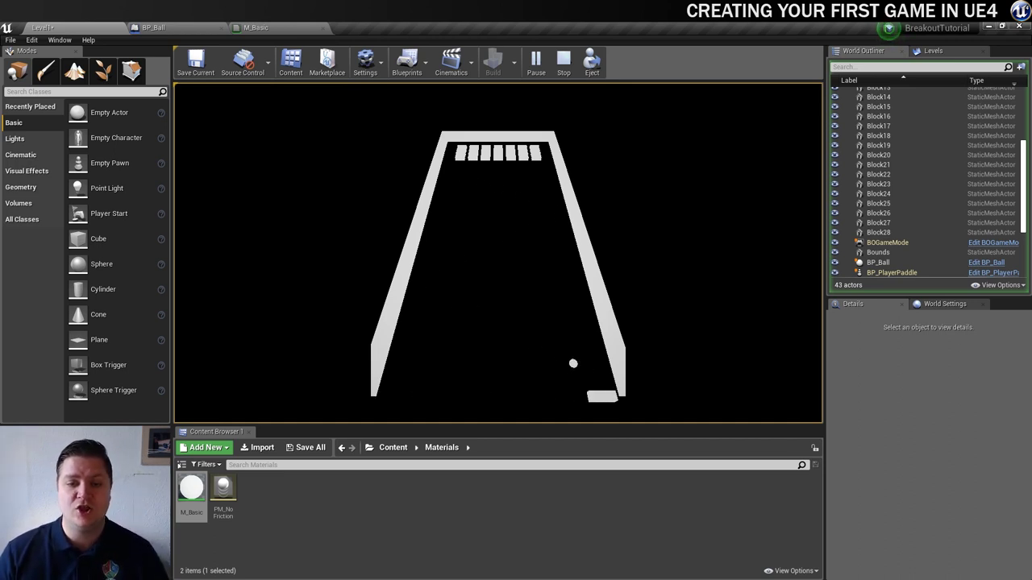
{"action": "key", "text": "a"}
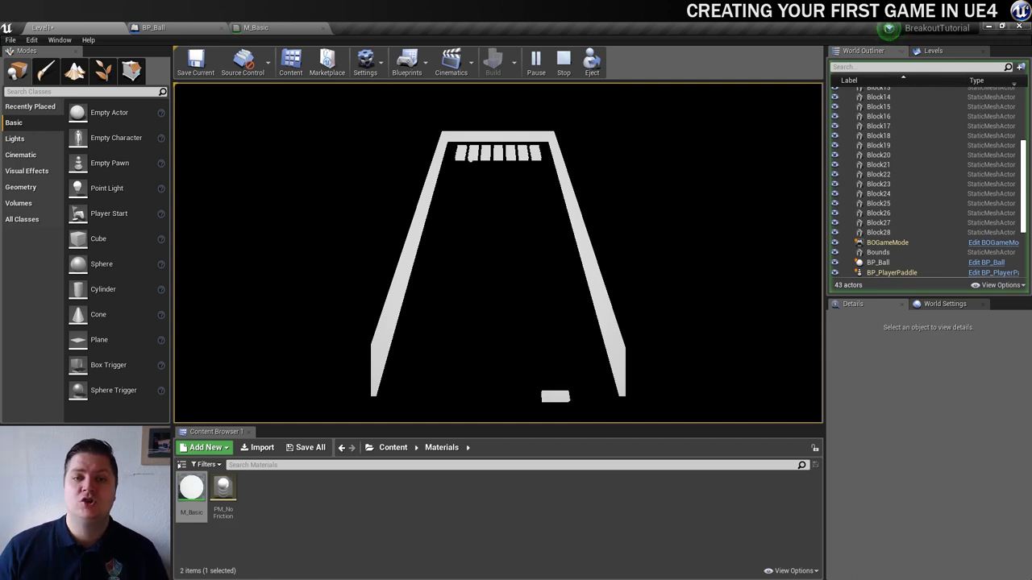
{"action": "key", "text": "a"}
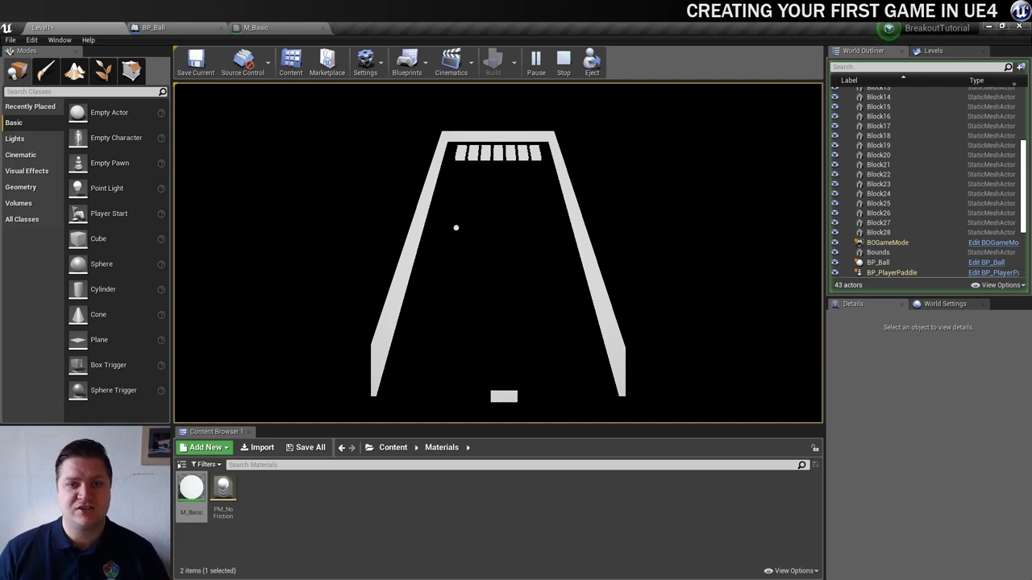
{"action": "key", "text": "a"}
{"action": "key", "text": "d"}
{"action": "key", "text": "a"}
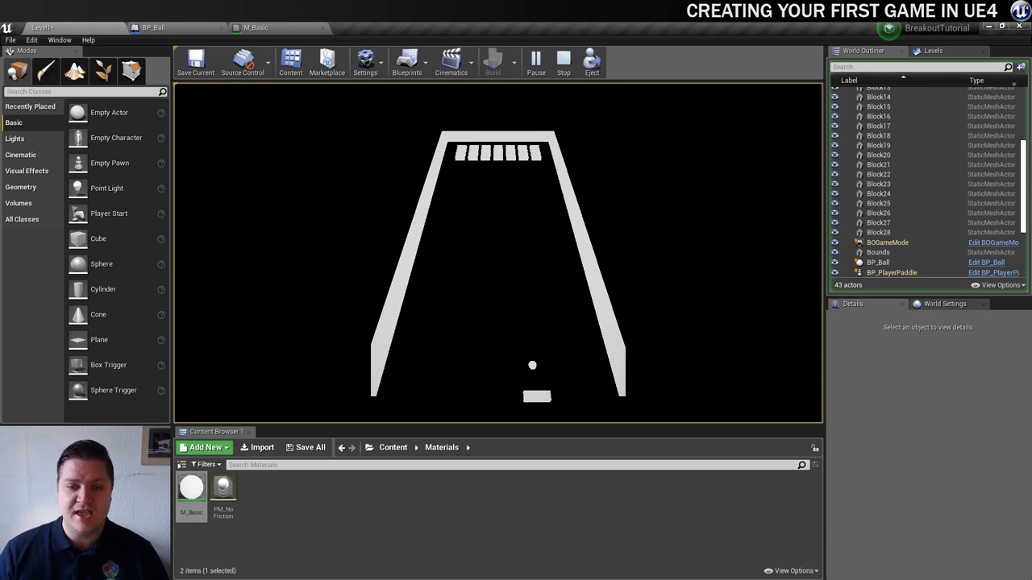
{"action": "key", "text": "a"}
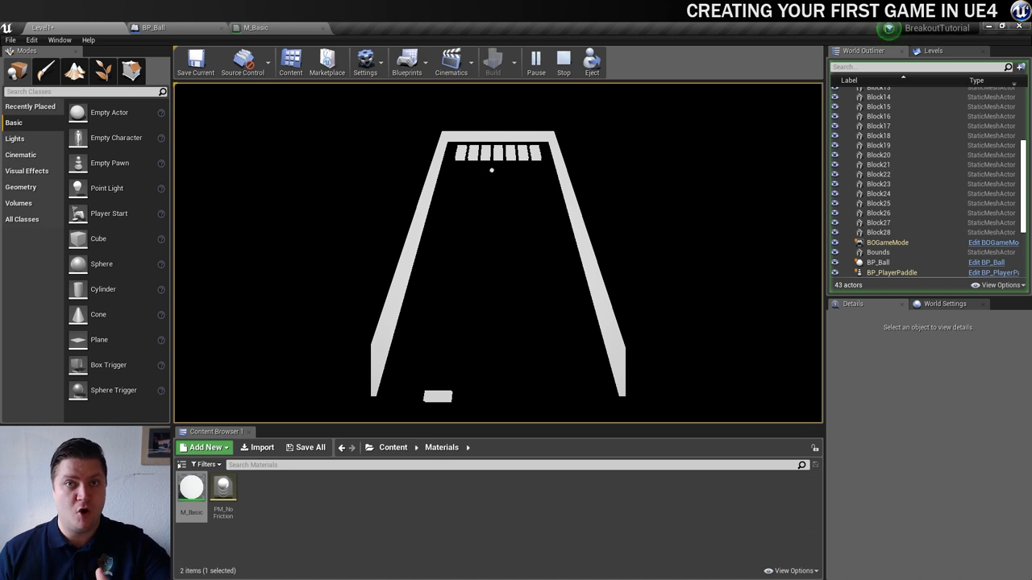
{"action": "key", "text": "d"}
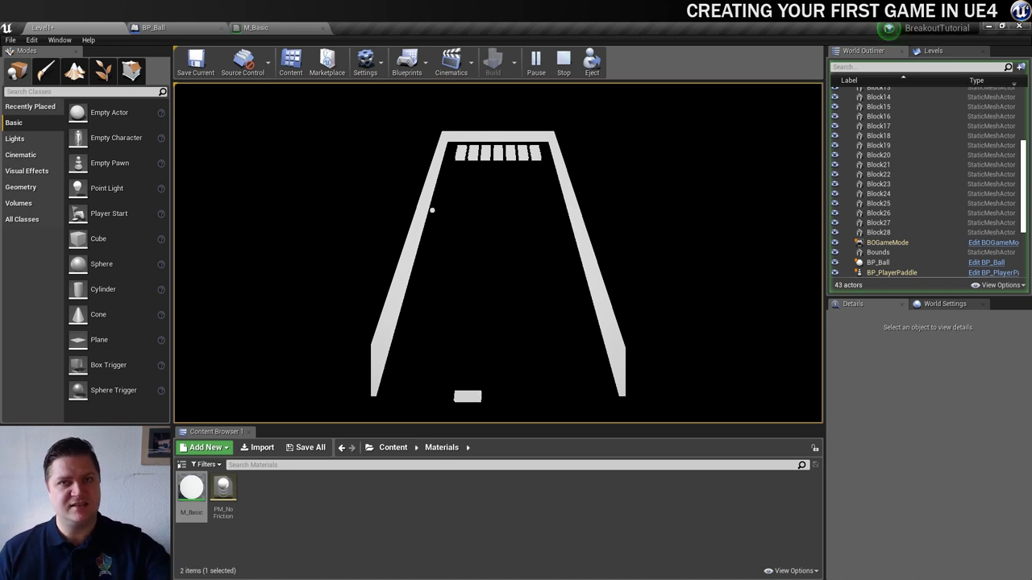
{"action": "key", "text": "d"}
{"action": "key", "text": "a"}
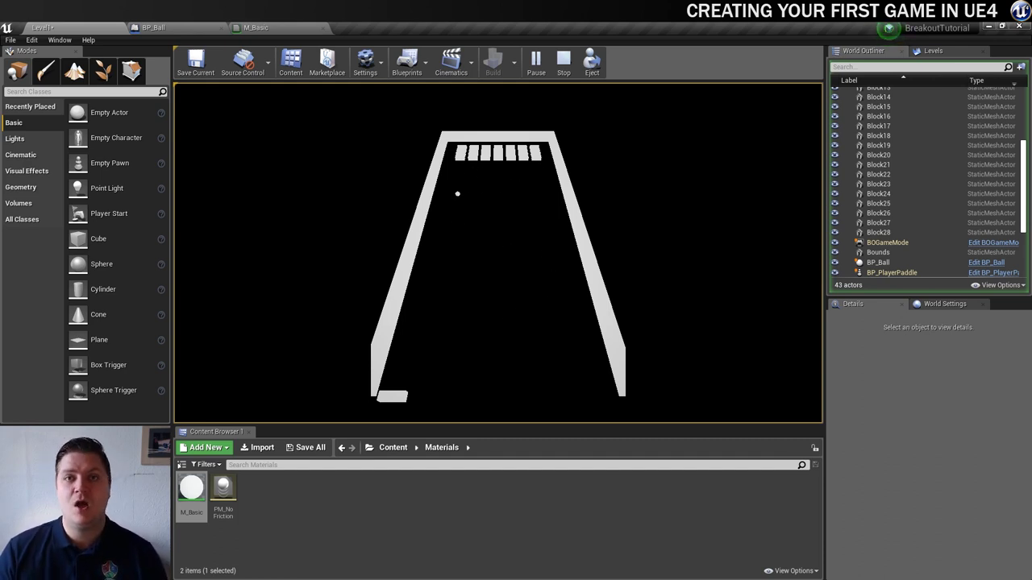
Step: Keep moving the paddle with A/D under the ball as it rebounds at full speed
{"action": "key", "text": "d"}
{"action": "key", "text": "a"}
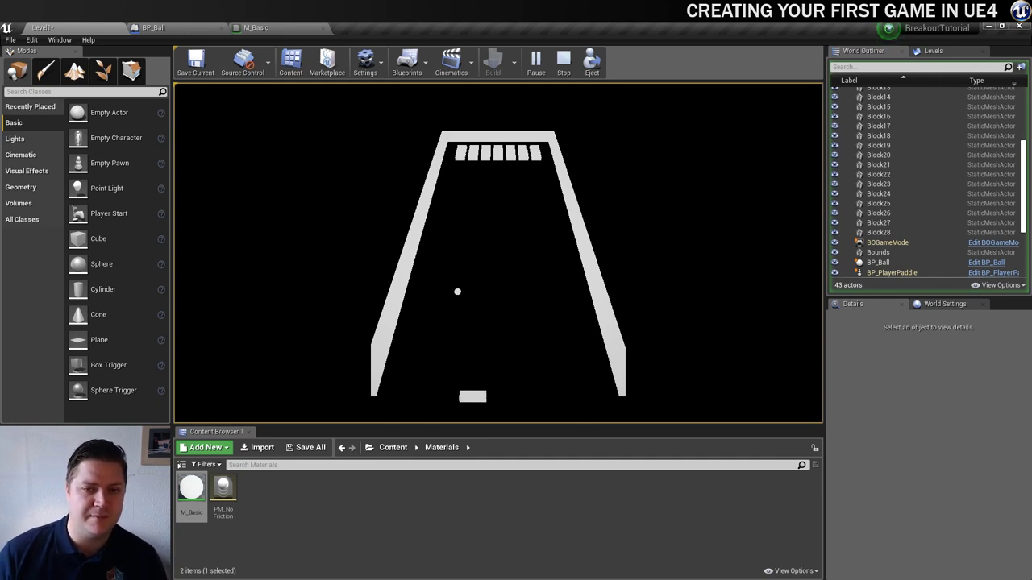
{"action": "key", "text": "d"}
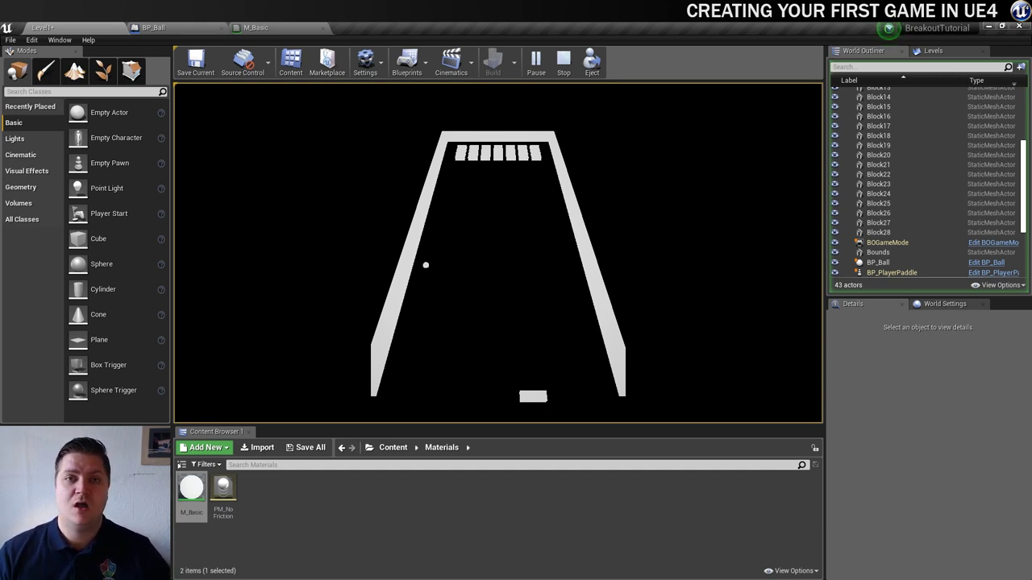
{"action": "key", "text": "a"}
{"action": "key", "text": "d"}
{"action": "key", "text": "a"}
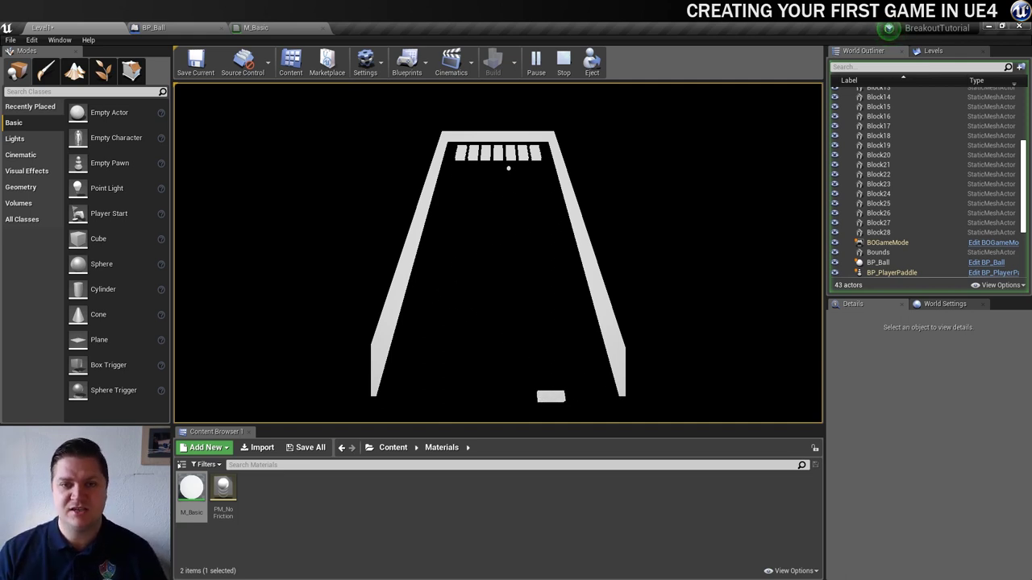
{"action": "key", "text": "a"}
{"action": "key", "text": "a"}
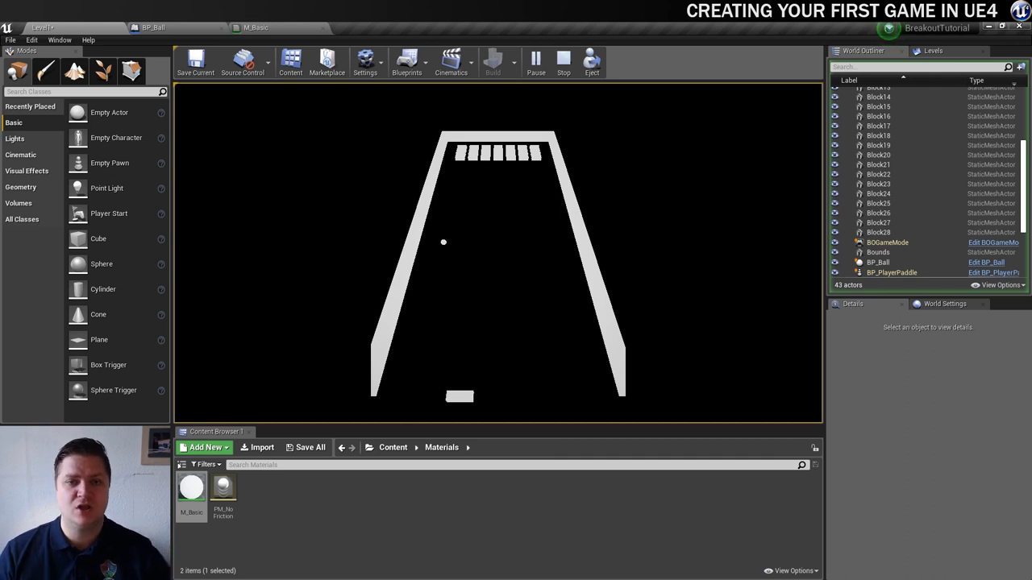
{"action": "key", "text": "d"}
{"action": "key", "text": "a"}
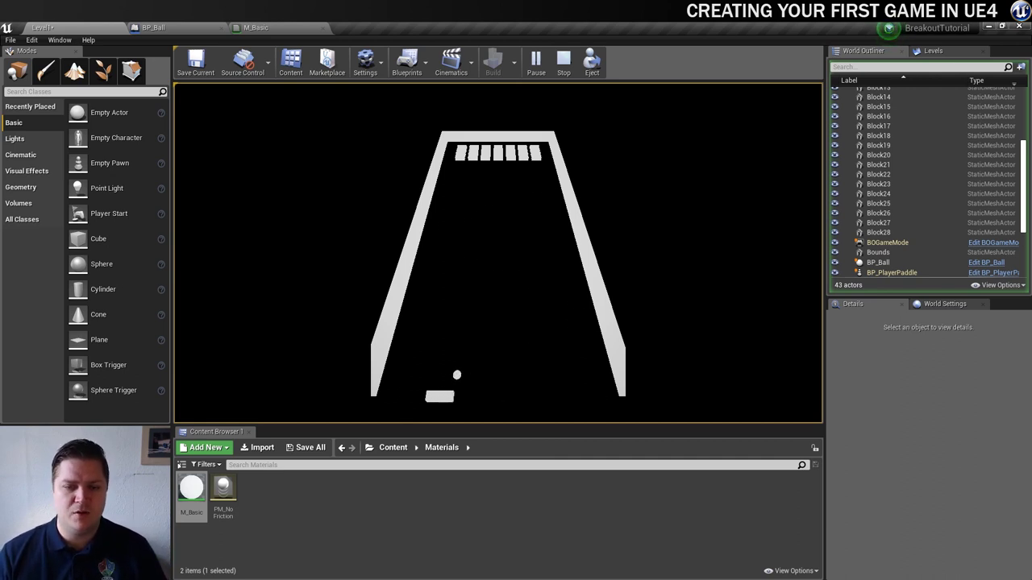
{"action": "key", "text": "d"}
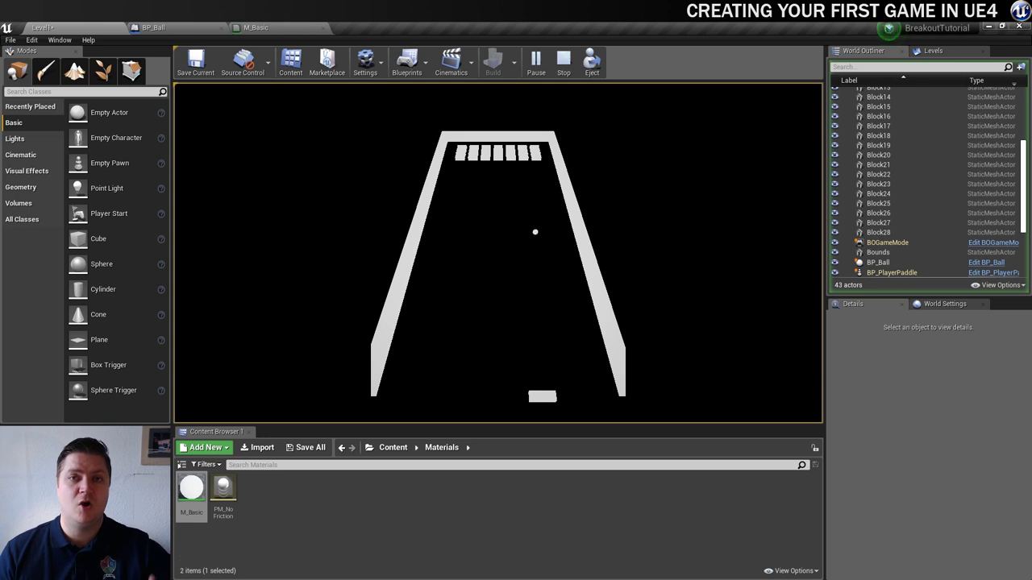